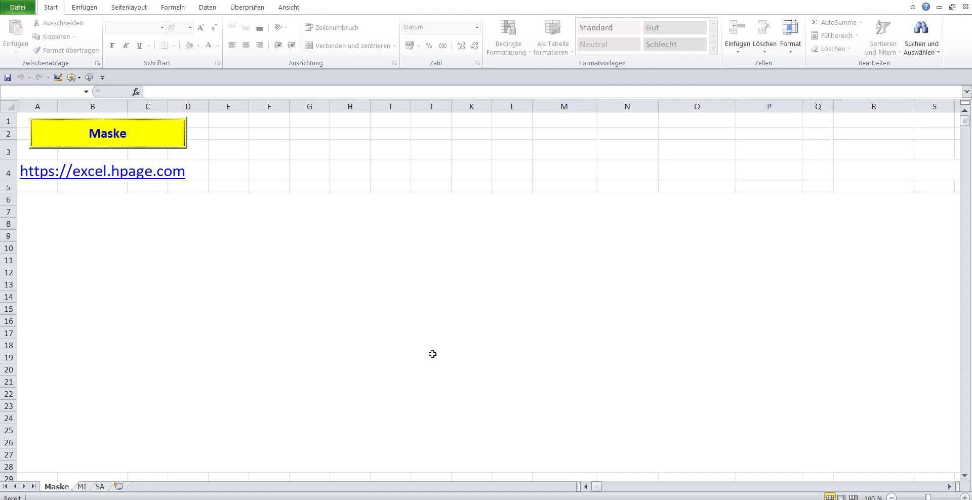
Open the lotto entry form and load the 2023 Wednesday (Mi) draws
{"action": "left_click", "coordinate": [168, 143]}
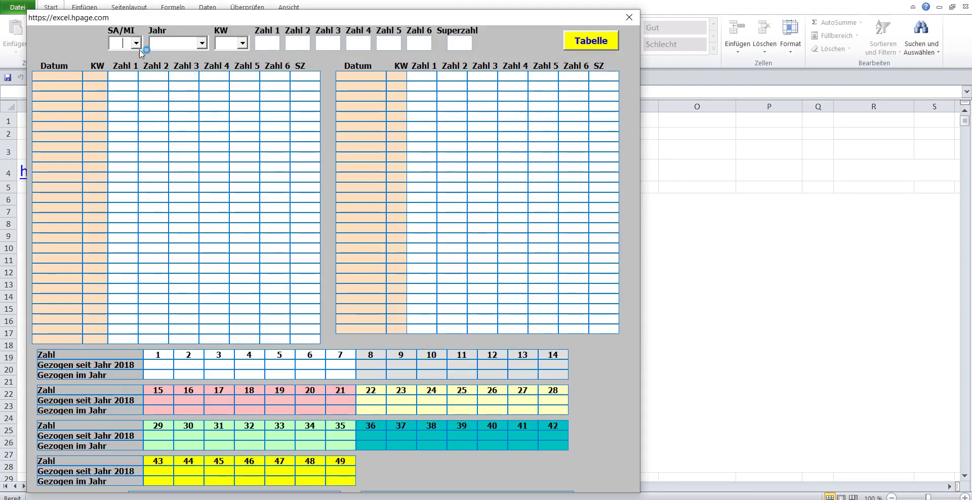
{"action": "left_click", "coordinate": [138, 44]}
{"action": "left_click", "coordinate": [137, 56]}
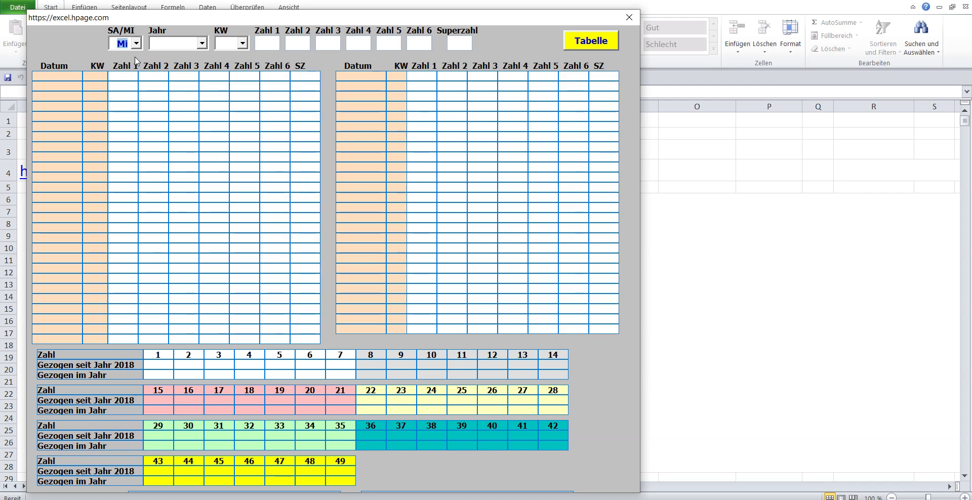
{"action": "left_click", "coordinate": [136, 44]}
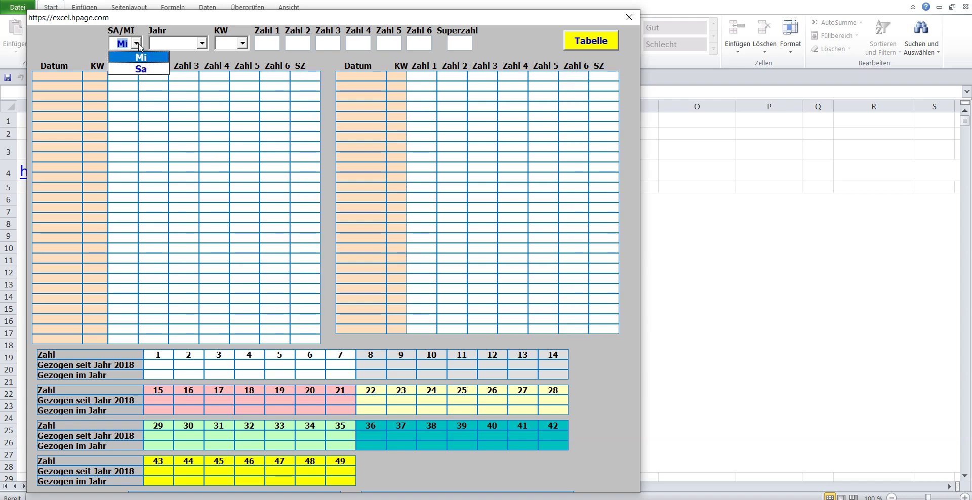
{"action": "left_click", "coordinate": [202, 44]}
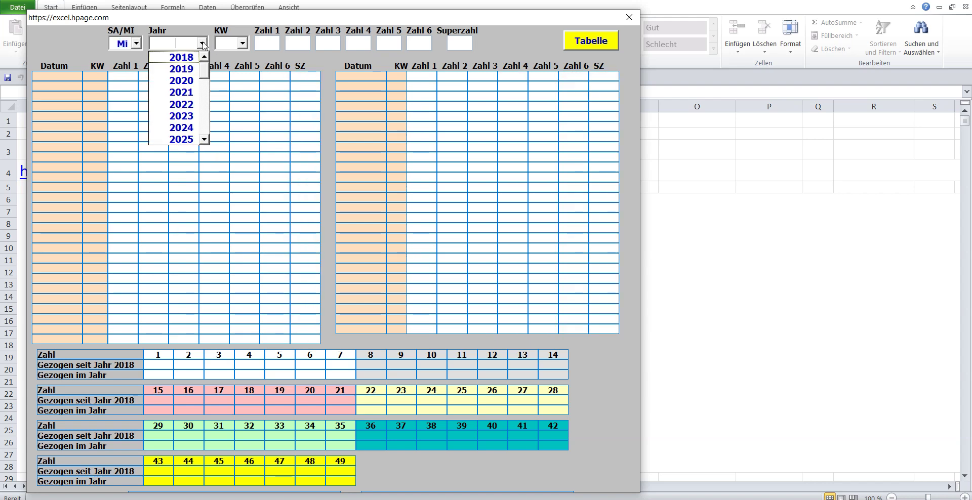
{"action": "left_click", "coordinate": [191, 116]}
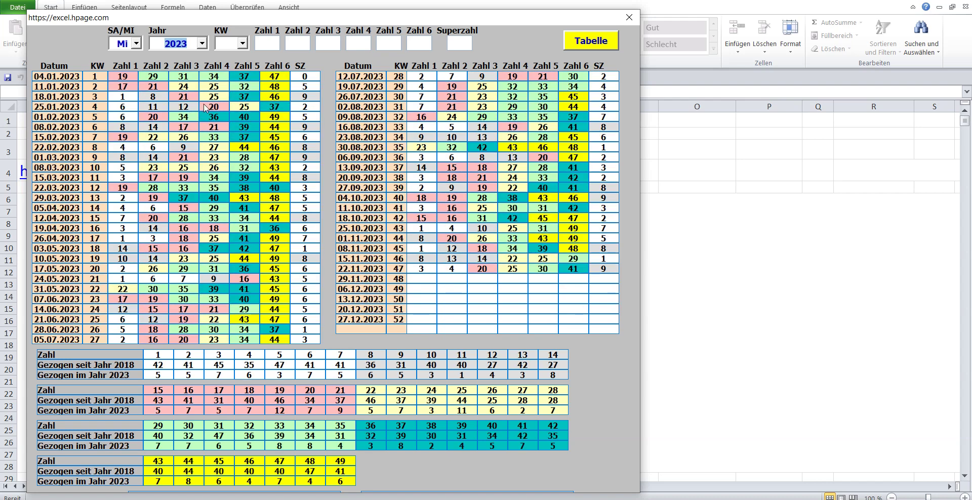
Choose calendar week 48 and switch to the full Lotto Mittwoch sheet
{"action": "left_click", "coordinate": [247, 44]}
{"action": "left_click_drag", "start_coordinate": [270, 71], "coordinate": [271, 133]}
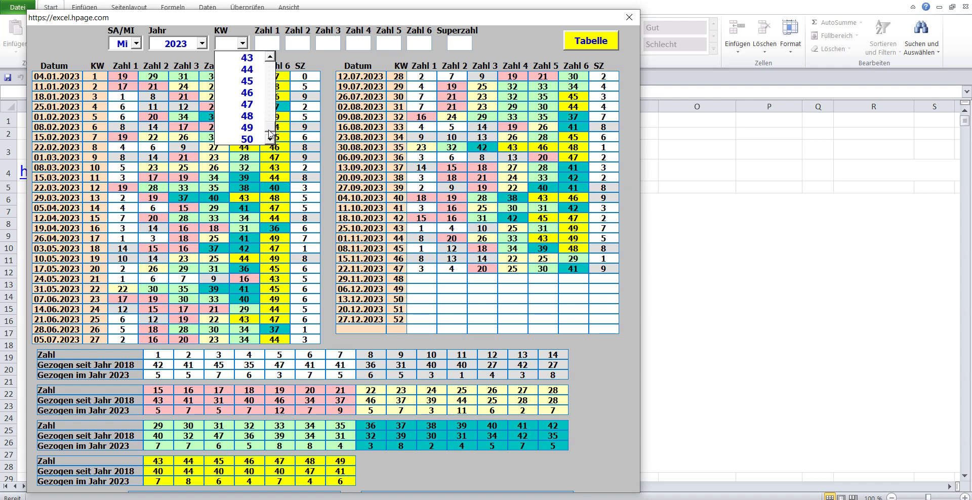
{"action": "left_click", "coordinate": [252, 105]}
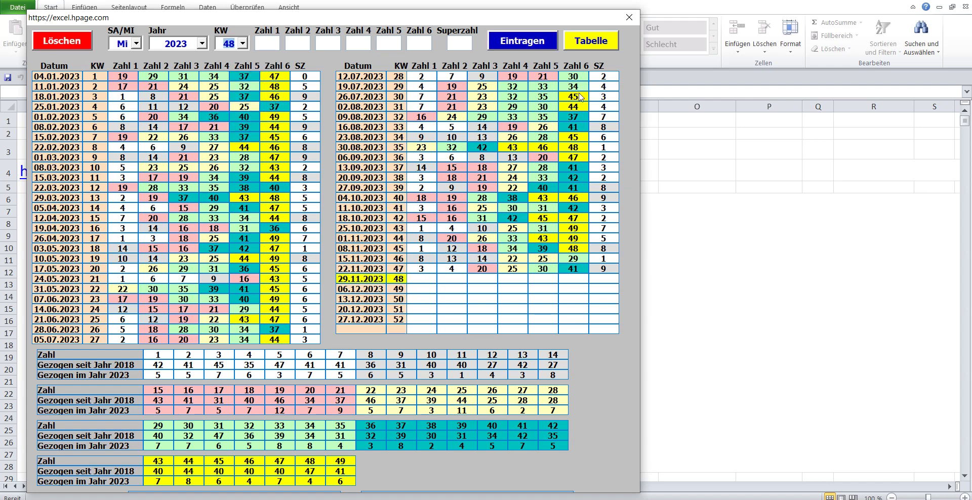
{"action": "left_click", "coordinate": [590, 42]}
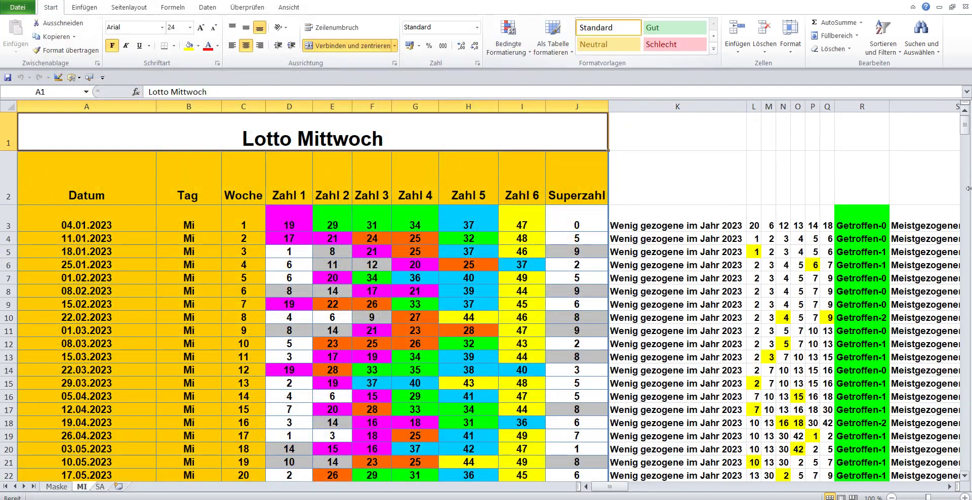
Scroll the MI sheet's tables down to the 'Aus Mitte im Jahr 2023' block, then return to Maske
{"action": "left_click_drag", "start_coordinate": [966, 135], "coordinate": [967, 155]}
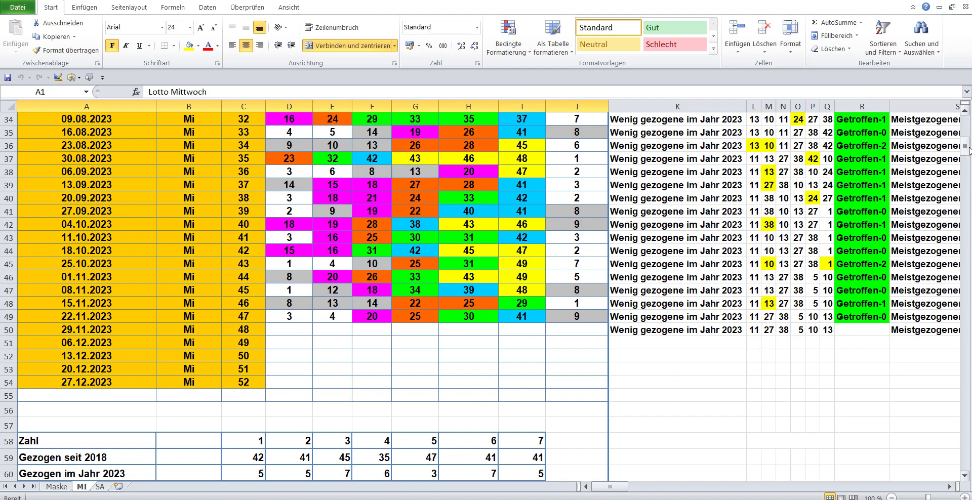
{"action": "left_click_drag", "start_coordinate": [966, 151], "coordinate": [958, 173]}
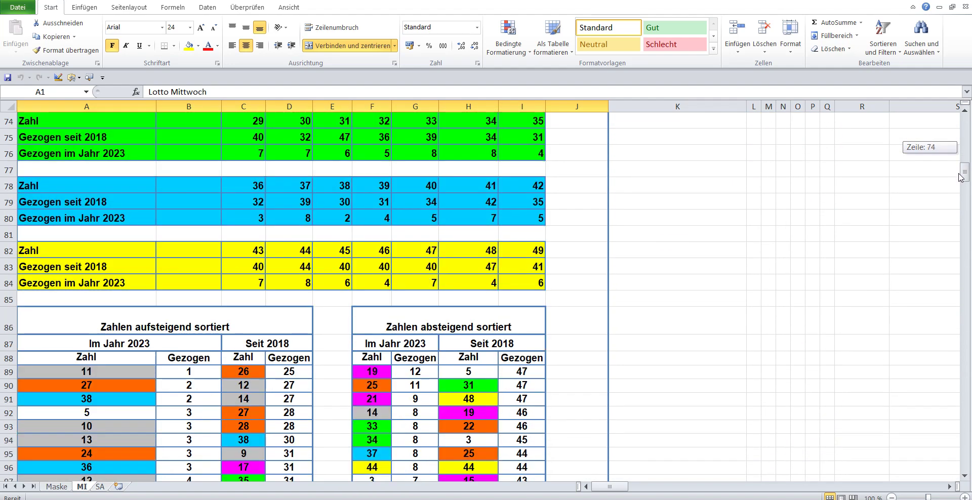
{"action": "left_click", "coordinate": [959, 173]}
{"action": "left_click_drag", "start_coordinate": [965, 173], "coordinate": [965, 213]}
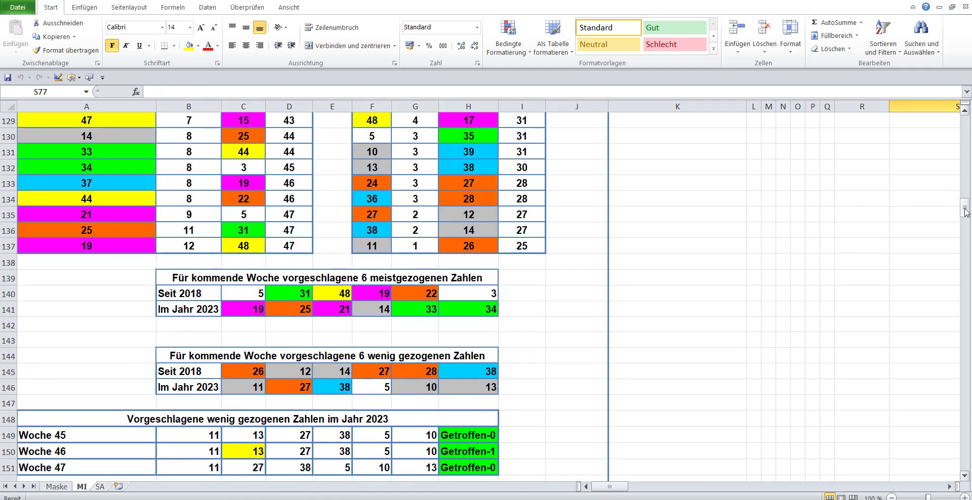
{"action": "left_click_drag", "start_coordinate": [967, 212], "coordinate": [969, 232]}
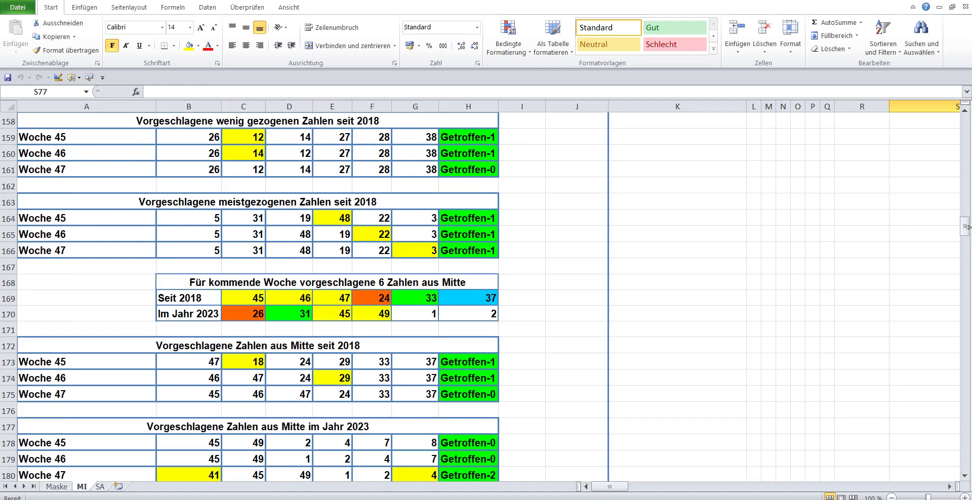
{"action": "left_click_drag", "start_coordinate": [966, 227], "coordinate": [967, 271]}
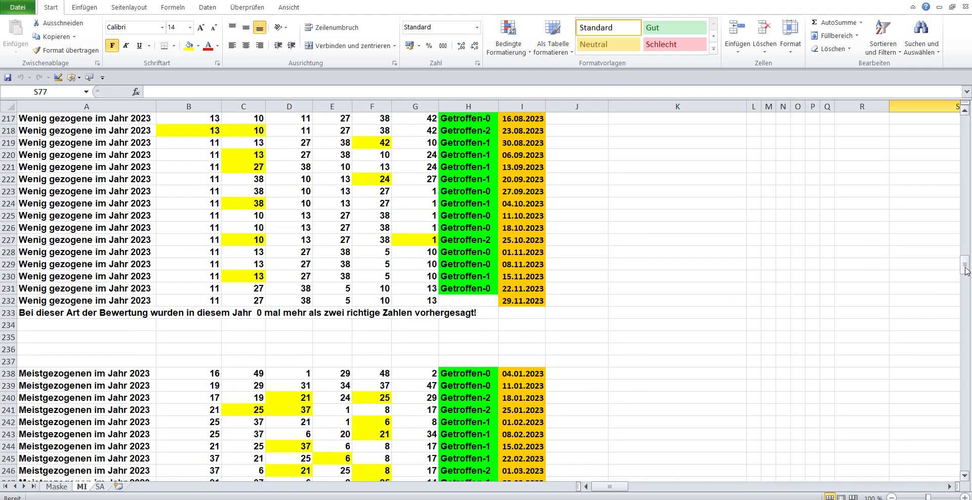
{"action": "left_click_drag", "start_coordinate": [967, 271], "coordinate": [962, 306]}
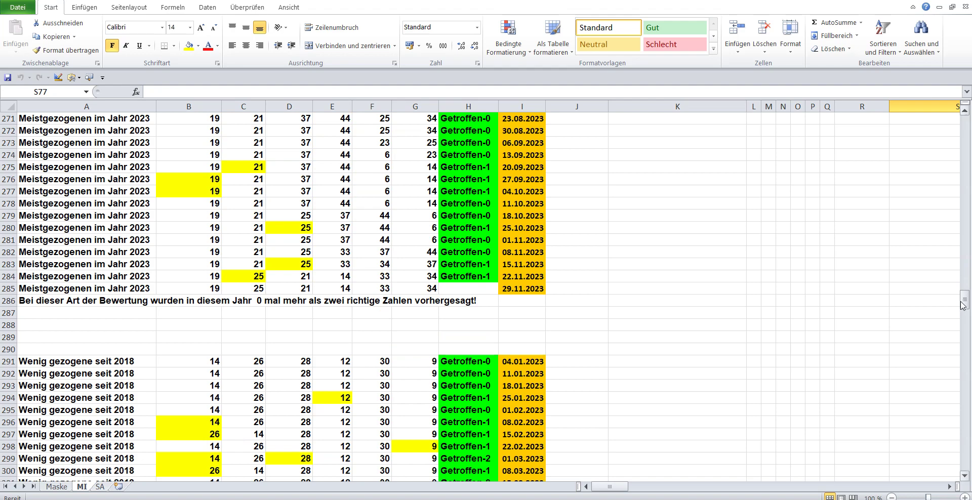
{"action": "left_click_drag", "start_coordinate": [960, 302], "coordinate": [963, 343]}
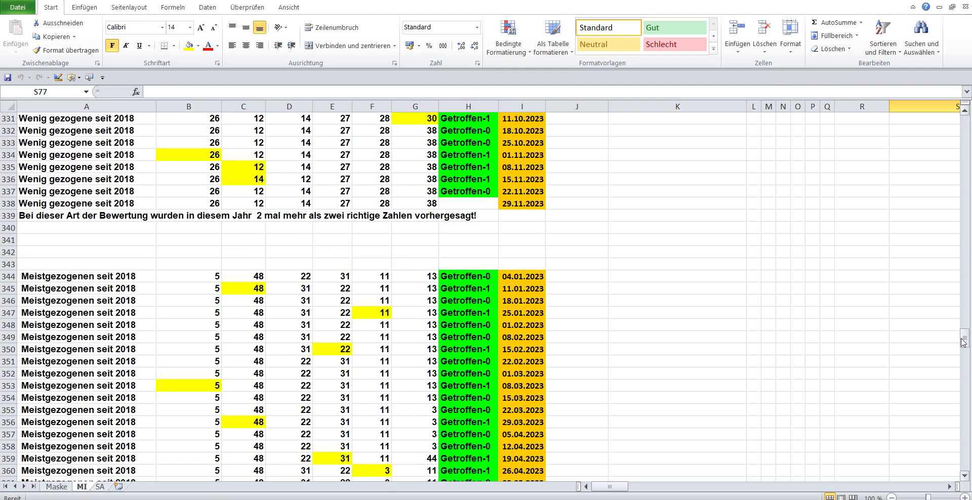
{"action": "left_click_drag", "start_coordinate": [964, 343], "coordinate": [969, 402]}
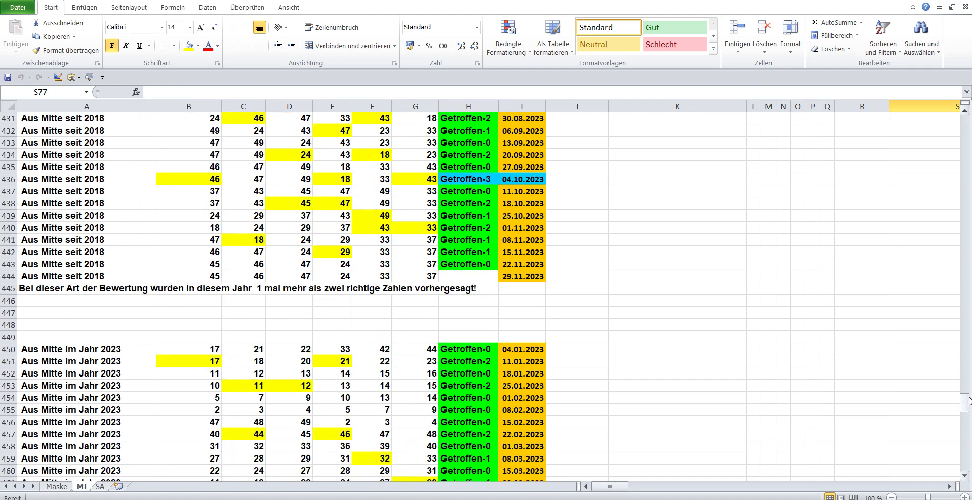
{"action": "left_click_drag", "start_coordinate": [969, 401], "coordinate": [964, 440]}
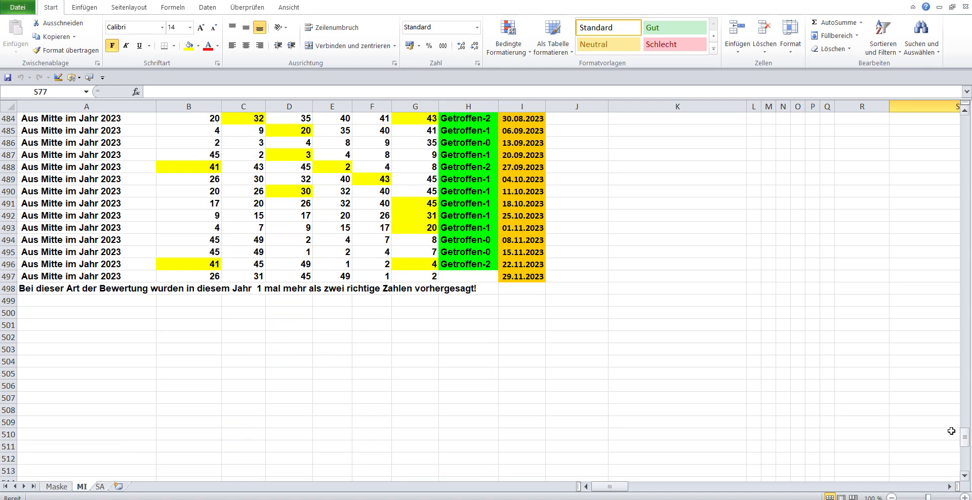
{"action": "left_click", "coordinate": [61, 486]}
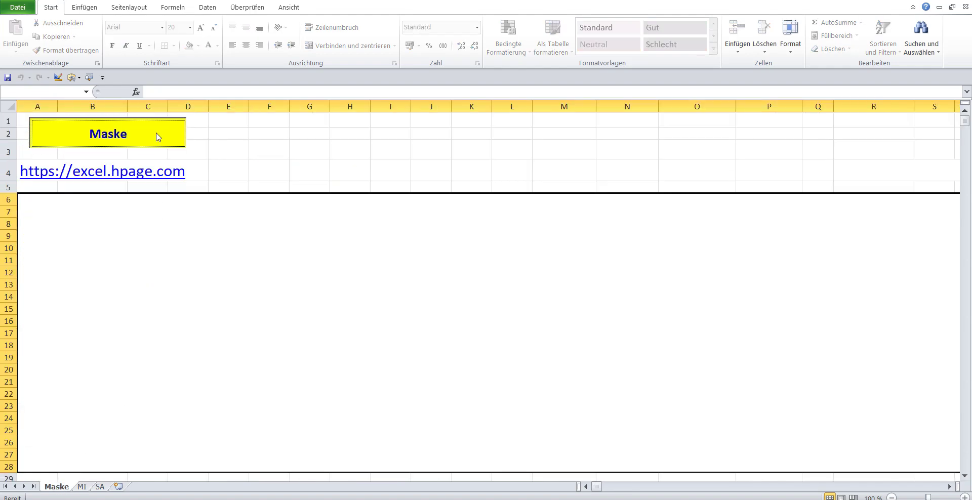
Reopen the entry form and start entering the week-48 drawn numbers
{"action": "left_click", "coordinate": [159, 137]}
{"action": "left_click", "coordinate": [257, 45]}
{"action": "type", "text": "3"}
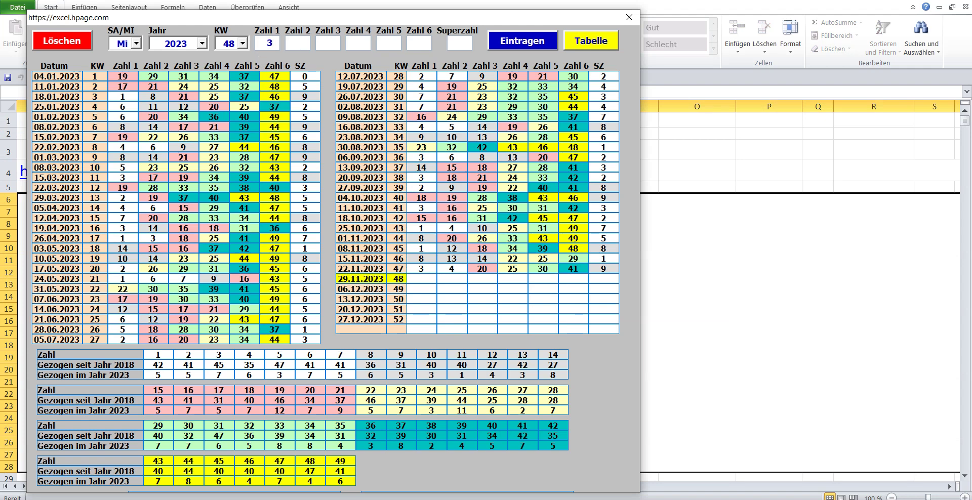
{"action": "type", "text": "2"}
{"action": "type", "text": "45"}
{"action": "type", "text": "9"}
Check Zahl 1–6 (3, 22, 25, 29, 45, 49), set Superzahl 7, and save the 29.11.2023 draw
{"action": "double_click", "coordinate": [275, 40]}
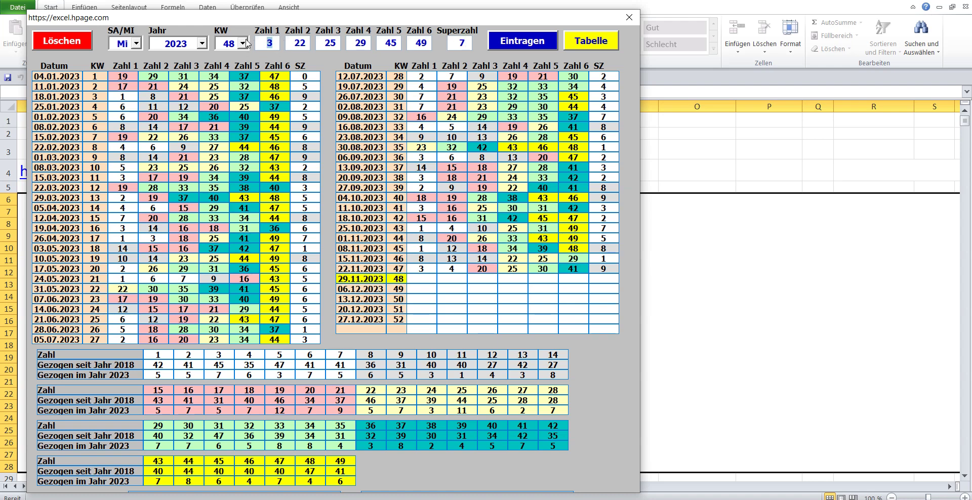
{"action": "double_click", "coordinate": [310, 44]}
{"action": "double_click", "coordinate": [334, 43]}
{"action": "double_click", "coordinate": [368, 44]}
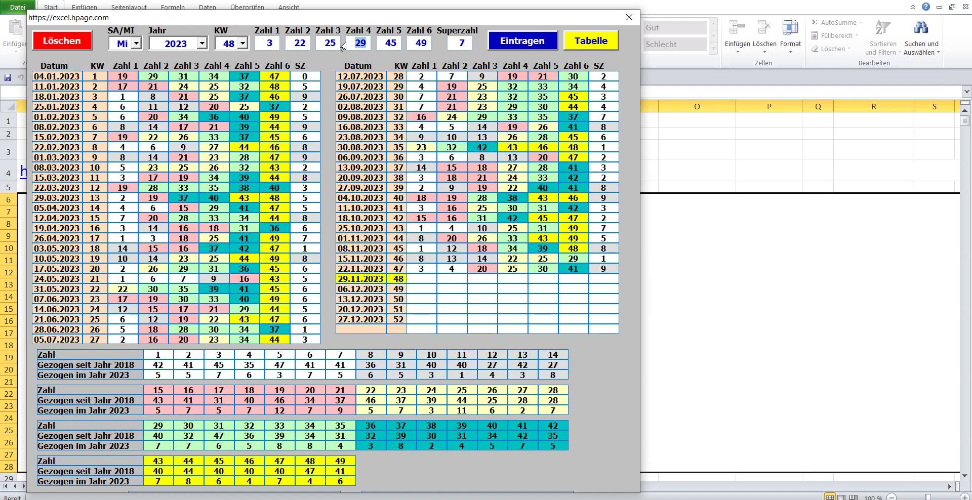
{"action": "double_click", "coordinate": [400, 44]}
{"action": "double_click", "coordinate": [408, 43]}
{"action": "left_click", "coordinate": [466, 41]}
{"action": "left_click", "coordinate": [532, 42]}
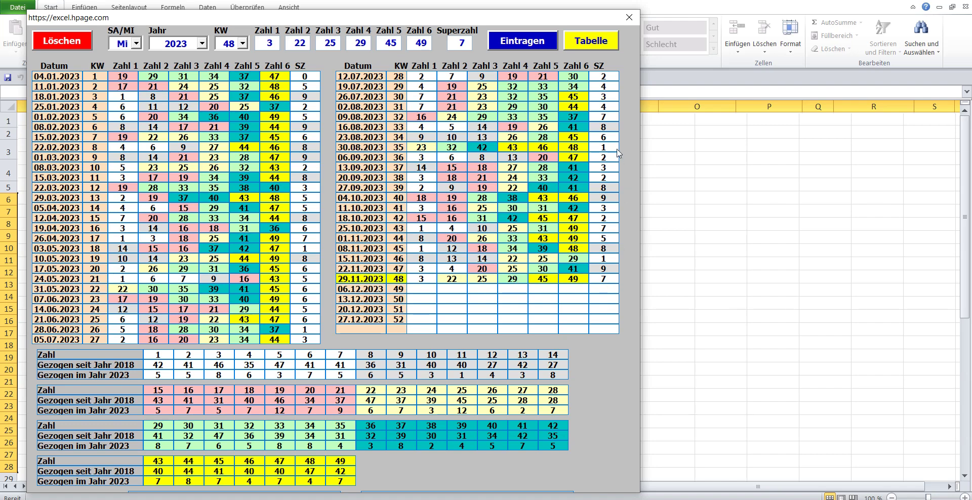
Close the form to show the MI sheet with the new 29.11.2023 row and its updated counts
{"action": "left_click", "coordinate": [594, 44]}
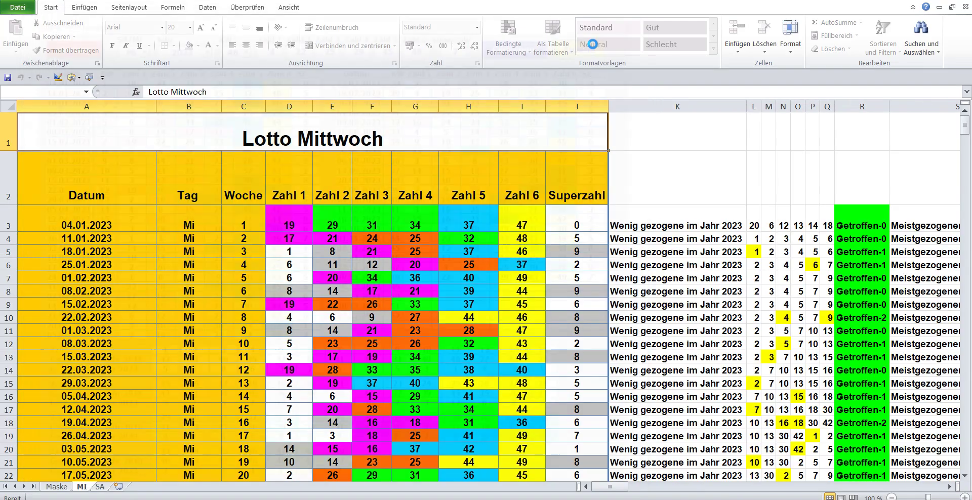
{"action": "left_click", "coordinate": [593, 44]}
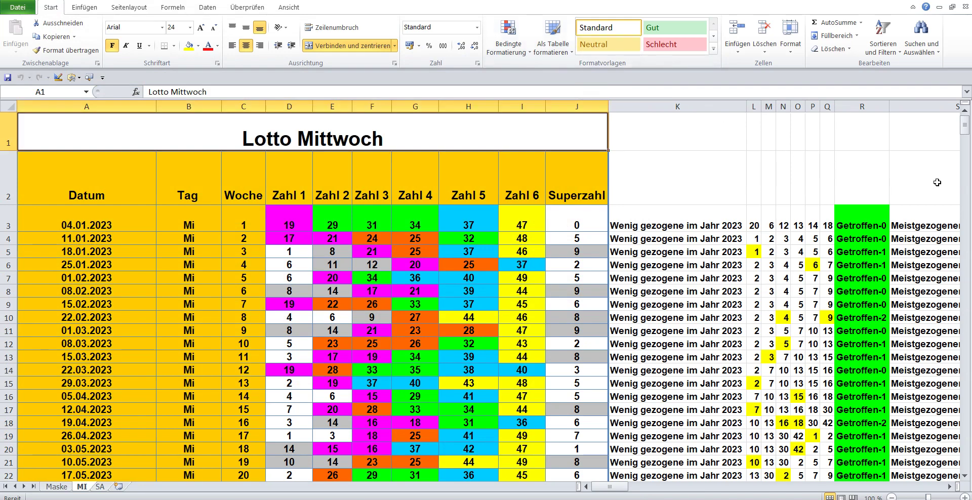
{"action": "left_click_drag", "start_coordinate": [965, 125], "coordinate": [967, 142]}
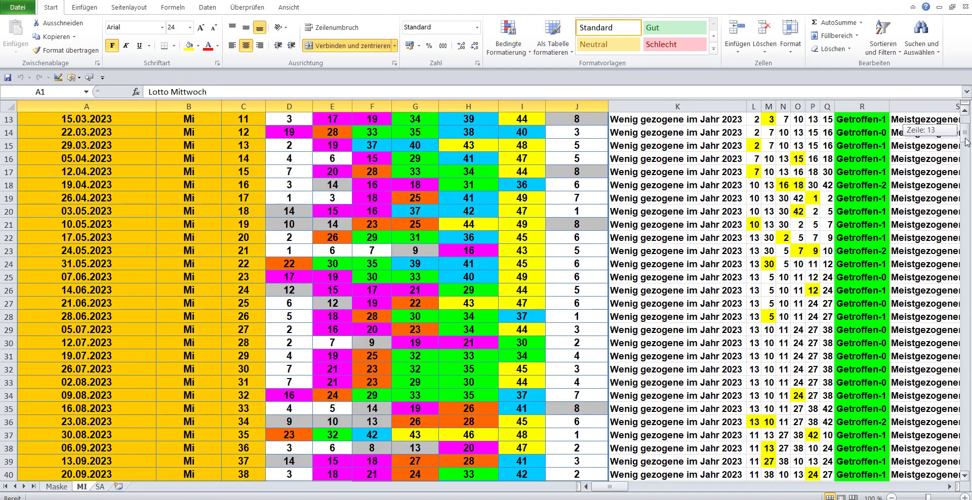
{"action": "left_click_drag", "start_coordinate": [967, 142], "coordinate": [968, 155]}
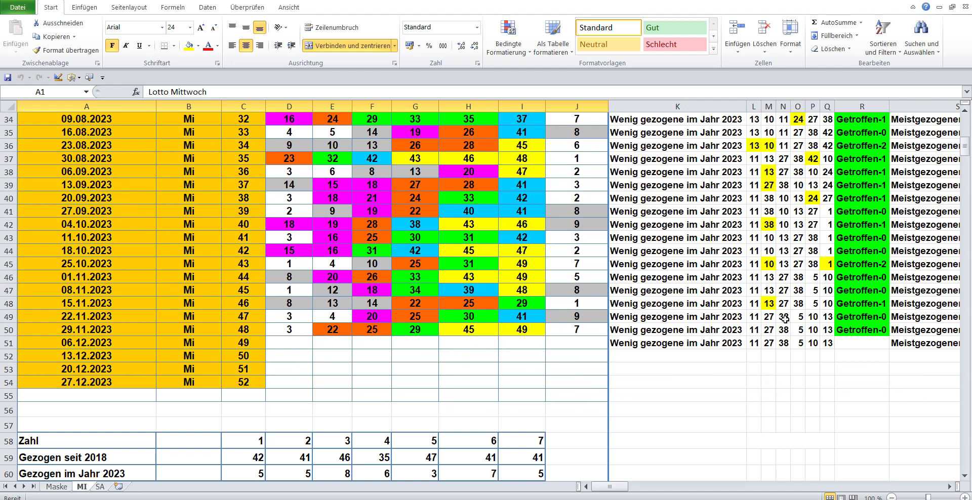
{"action": "left_click_drag", "start_coordinate": [966, 150], "coordinate": [968, 176]}
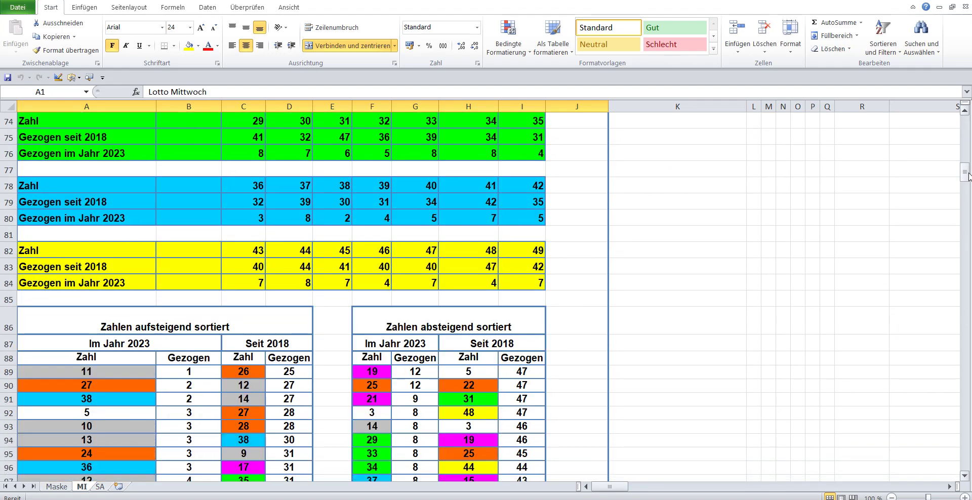
{"action": "left_click_drag", "start_coordinate": [968, 178], "coordinate": [967, 216]}
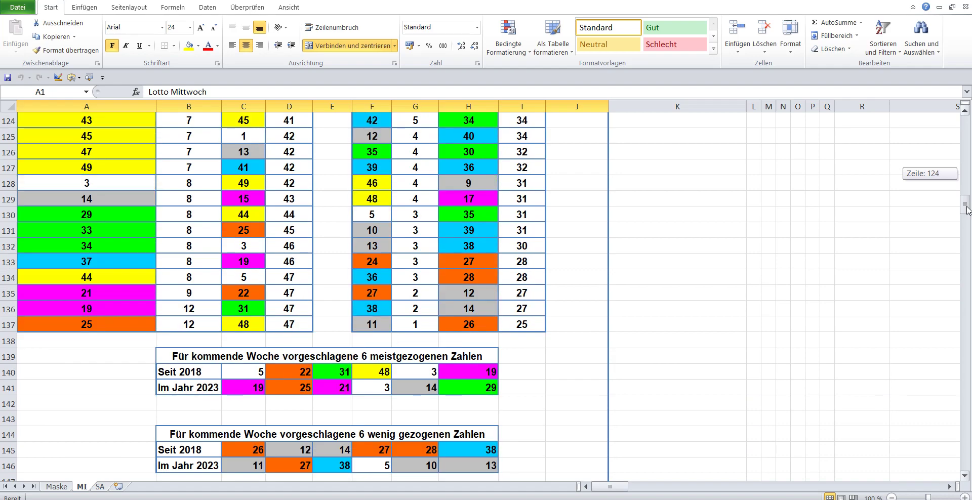
{"action": "left_click_drag", "start_coordinate": [967, 217], "coordinate": [969, 242]}
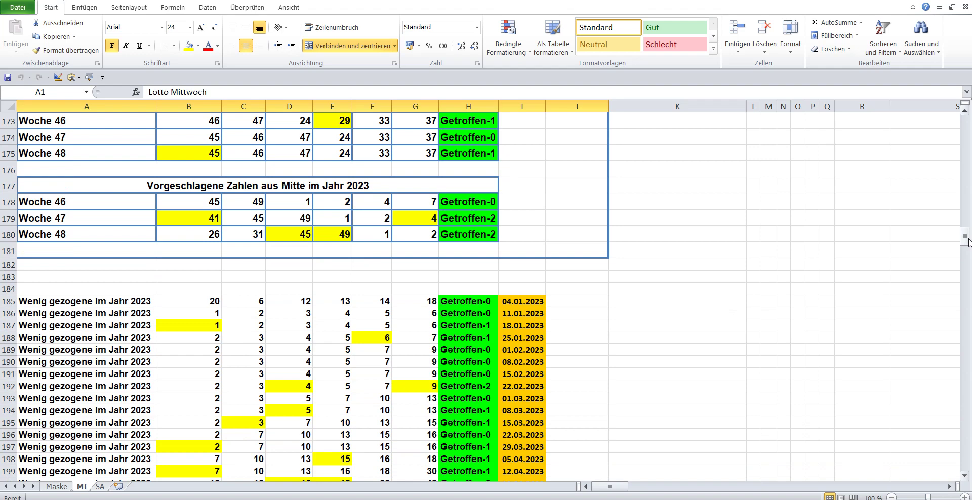
Scroll through the suggestion blocks scoring the 29.11.2023 draw and the new 06.12.2023 predictions
{"action": "left_click_drag", "start_coordinate": [970, 242], "coordinate": [969, 271]}
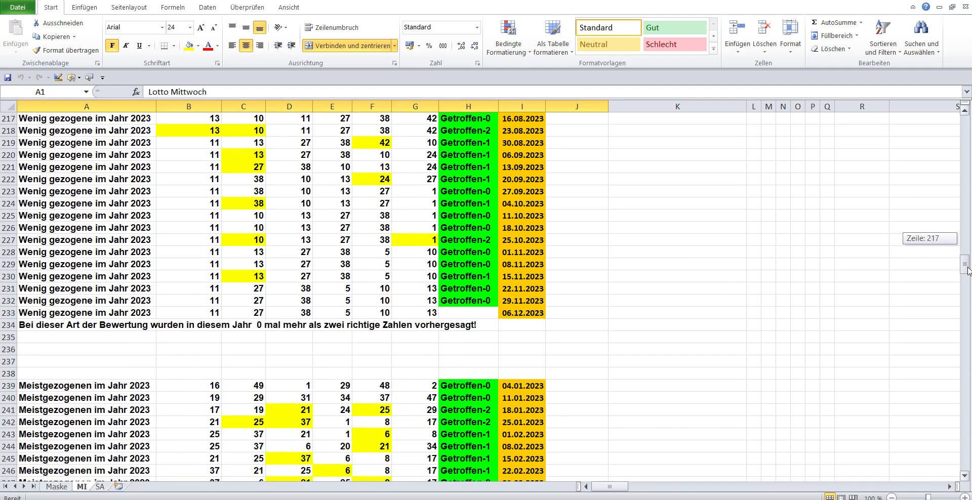
{"action": "left_click_drag", "start_coordinate": [969, 271], "coordinate": [969, 304]}
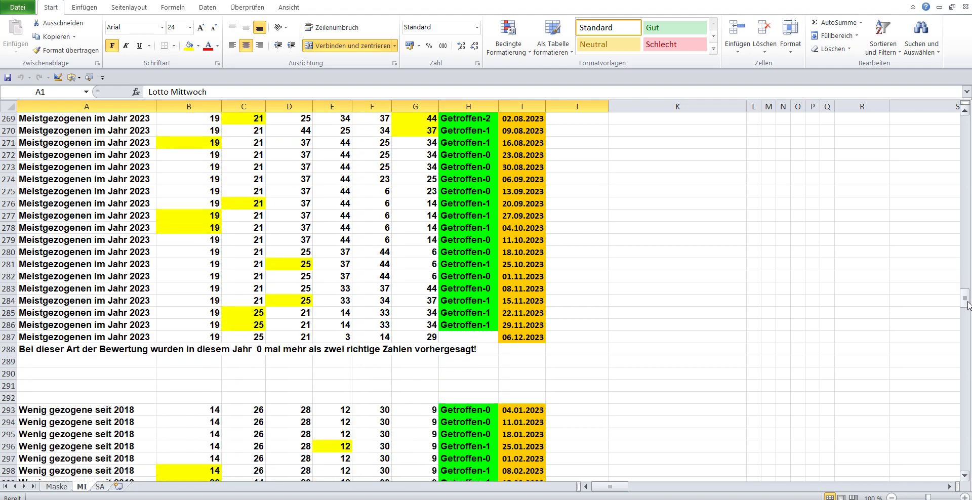
{"action": "left_click_drag", "start_coordinate": [968, 304], "coordinate": [965, 341]}
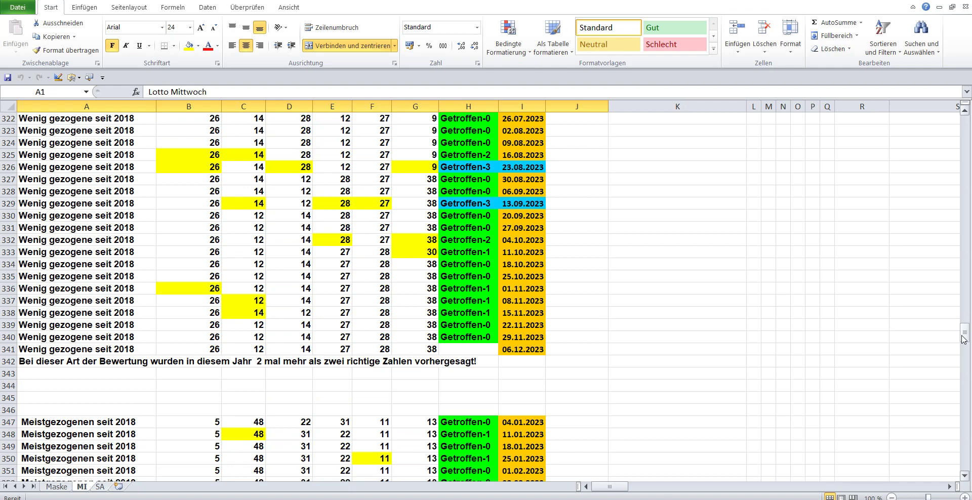
{"action": "left_click_drag", "start_coordinate": [964, 339], "coordinate": [964, 371]}
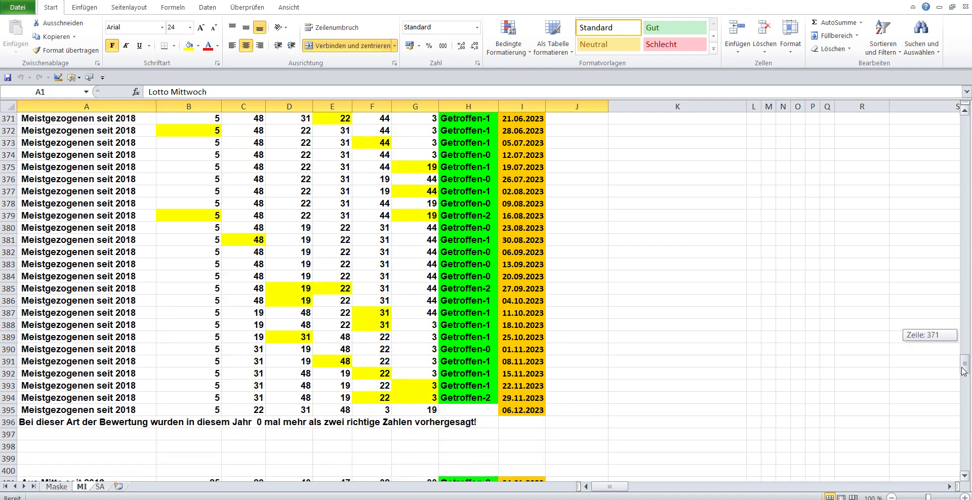
{"action": "left_click_drag", "start_coordinate": [962, 372], "coordinate": [966, 409]}
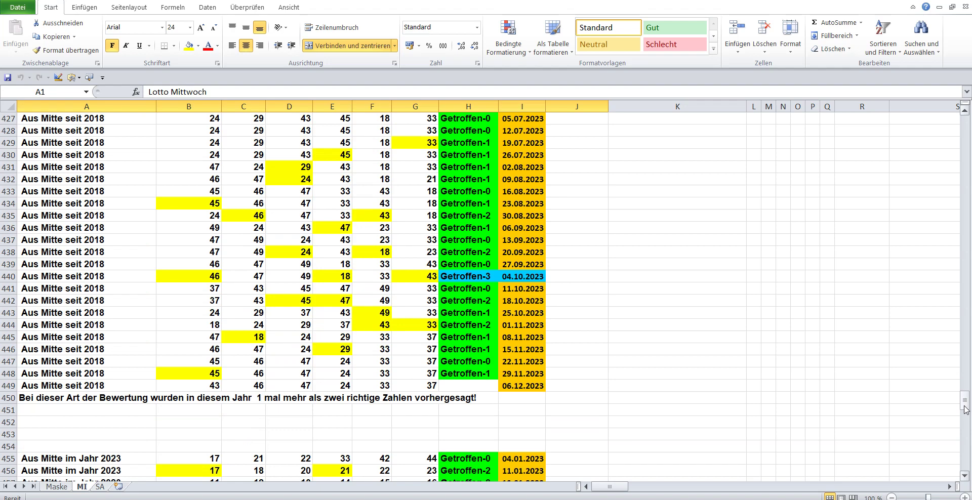
{"action": "left_click_drag", "start_coordinate": [966, 410], "coordinate": [967, 445]}
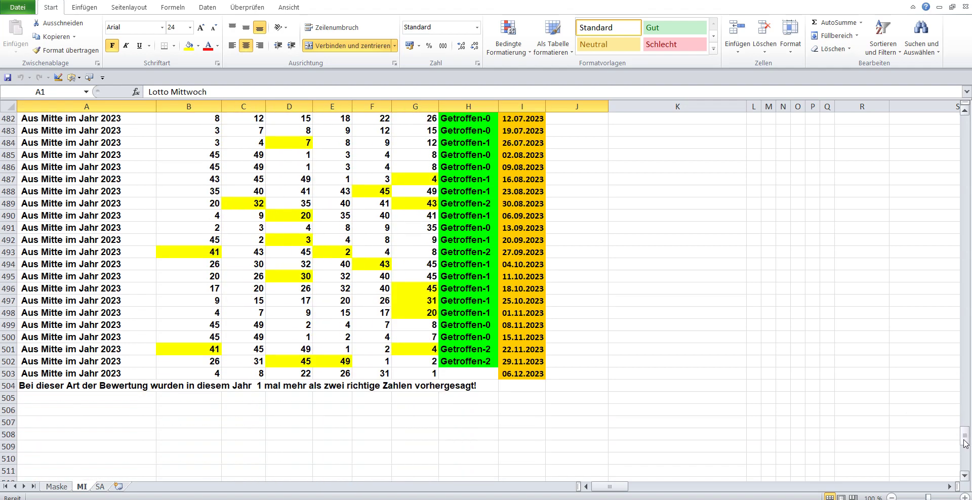
{"action": "left_click_drag", "start_coordinate": [967, 444], "coordinate": [956, 408]}
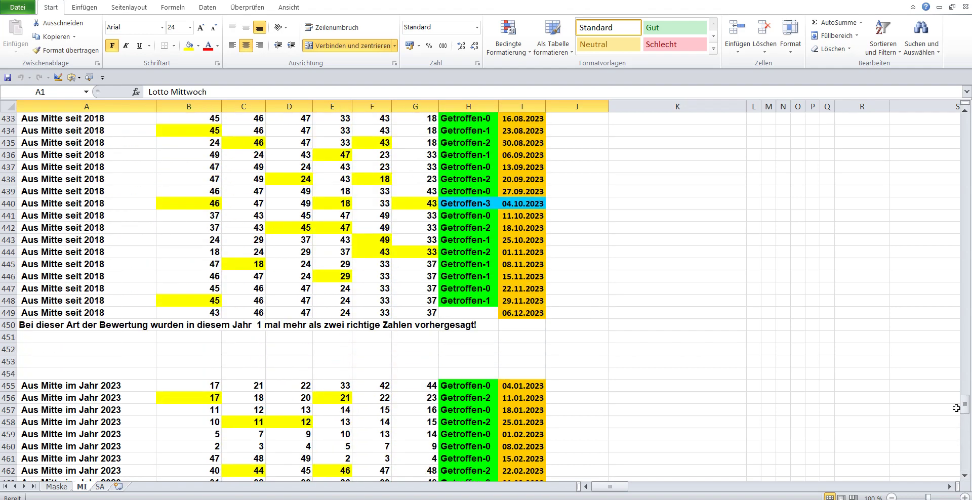
{"action": "left_click_drag", "start_coordinate": [965, 408], "coordinate": [963, 379]}
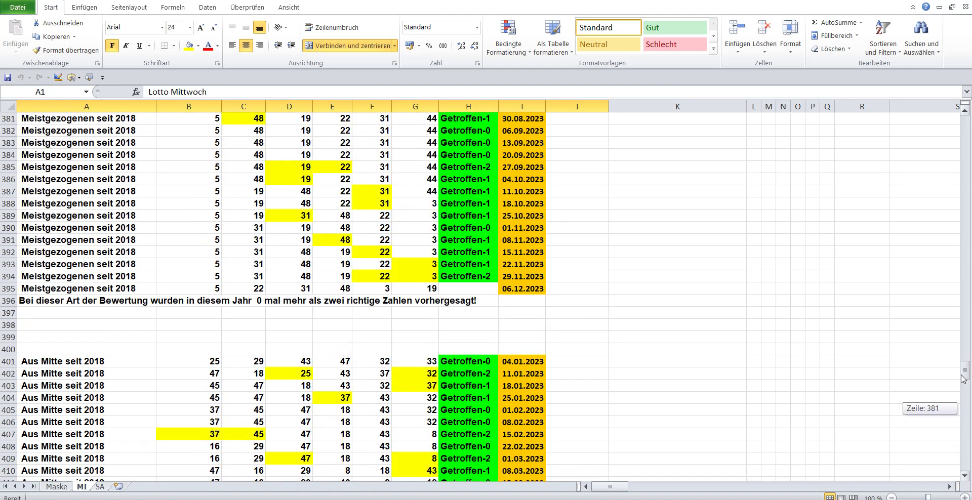
{"action": "left_click_drag", "start_coordinate": [965, 375], "coordinate": [967, 342]}
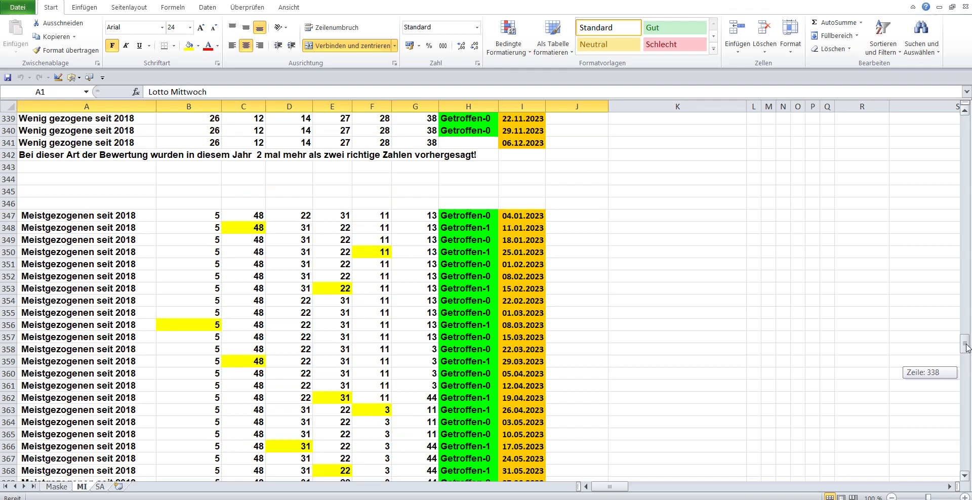
{"action": "left_click_drag", "start_coordinate": [969, 343], "coordinate": [967, 304]}
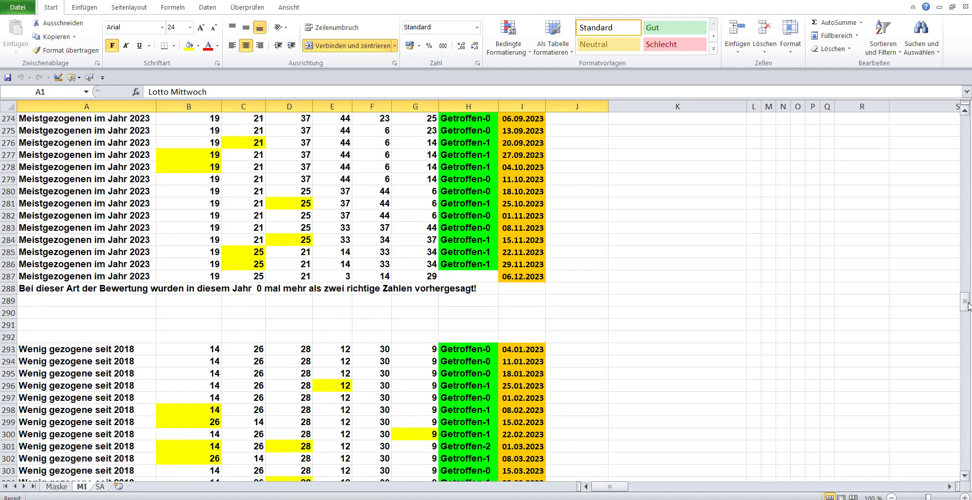
{"action": "left_click_drag", "start_coordinate": [968, 304], "coordinate": [954, 160]}
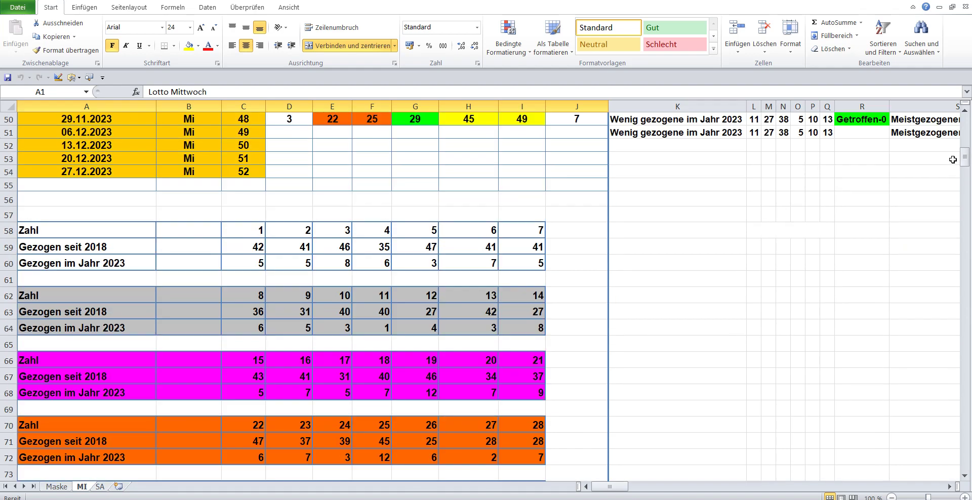
{"action": "left_click_drag", "start_coordinate": [964, 158], "coordinate": [963, 153]}
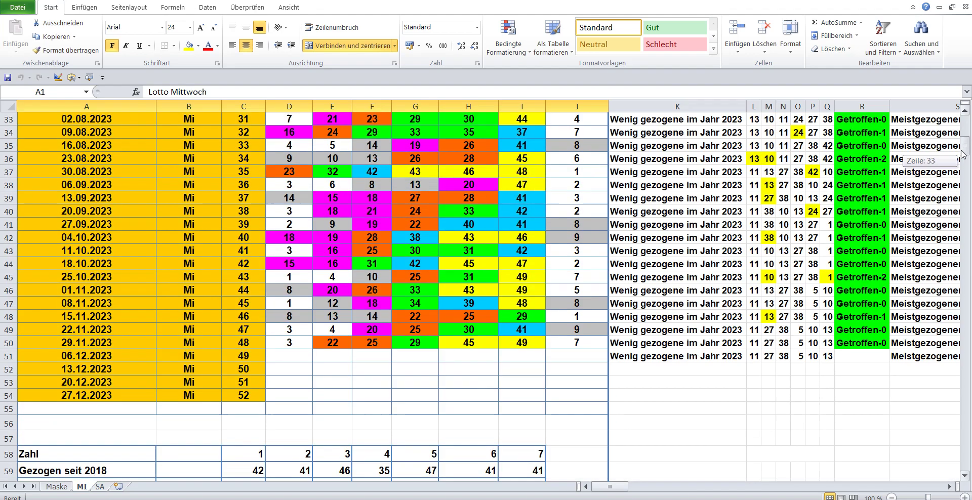